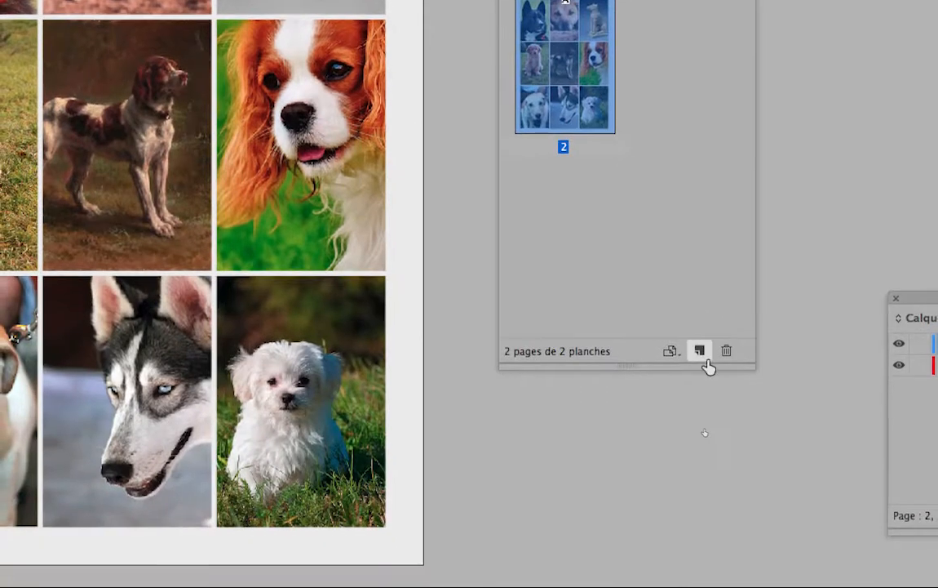
- Add a third page to the document, enlarge the master list area, and open the A-Gabarit master page
{"action": "left_click", "coordinate": [695, 406]}
{"action": "left_click_drag", "start_coordinate": [715, 365], "coordinate": [725, 400]}
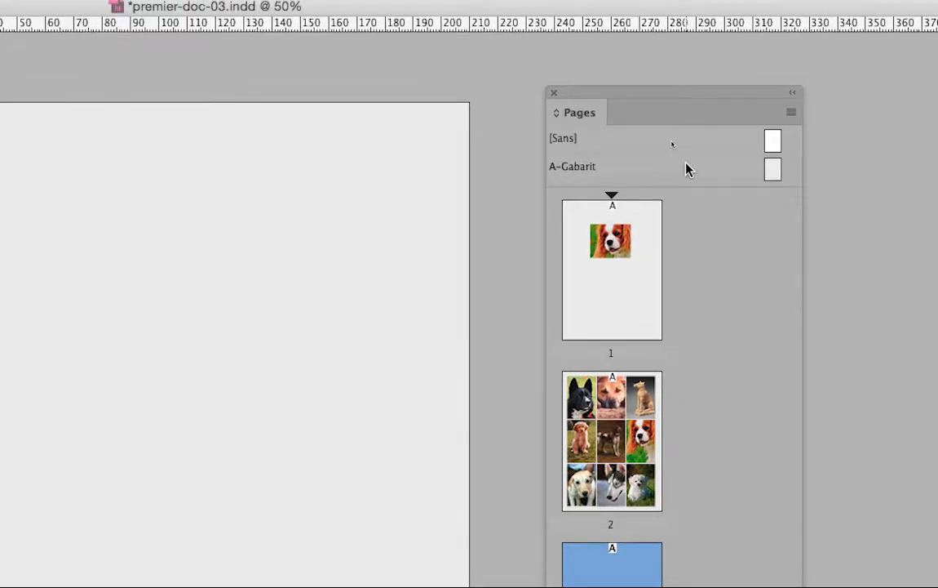
{"action": "left_click_drag", "start_coordinate": [695, 187], "coordinate": [688, 233]}
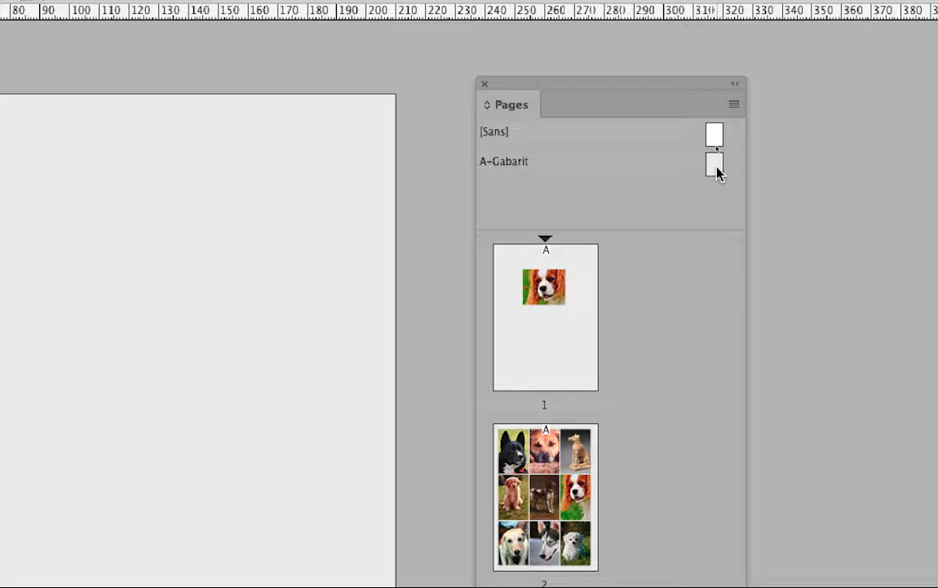
{"action": "left_click", "coordinate": [715, 167]}
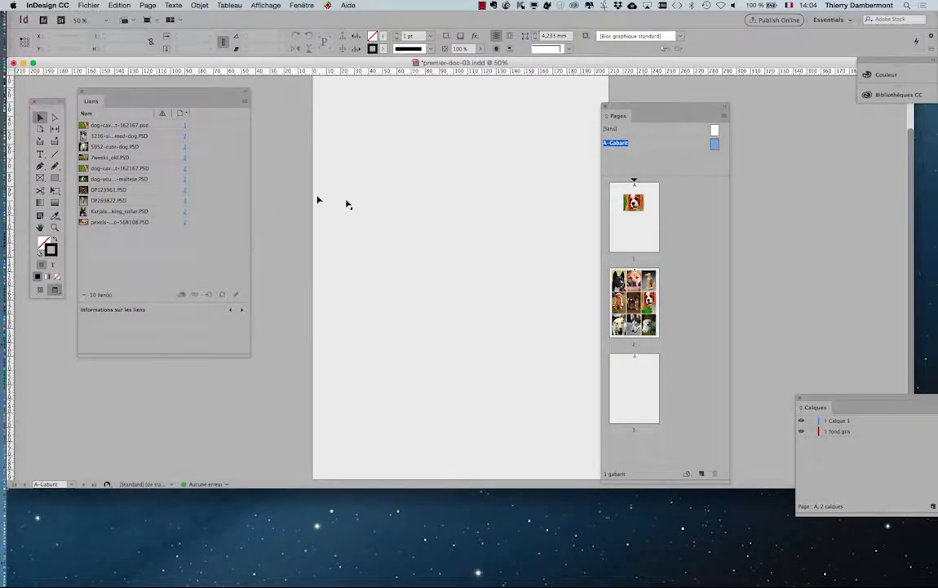
- Rearrange the workspace by enlarging the document window and repositioning the Pages and Calques panels
{"action": "left_click_drag", "start_coordinate": [666, 105], "coordinate": [724, 98]}
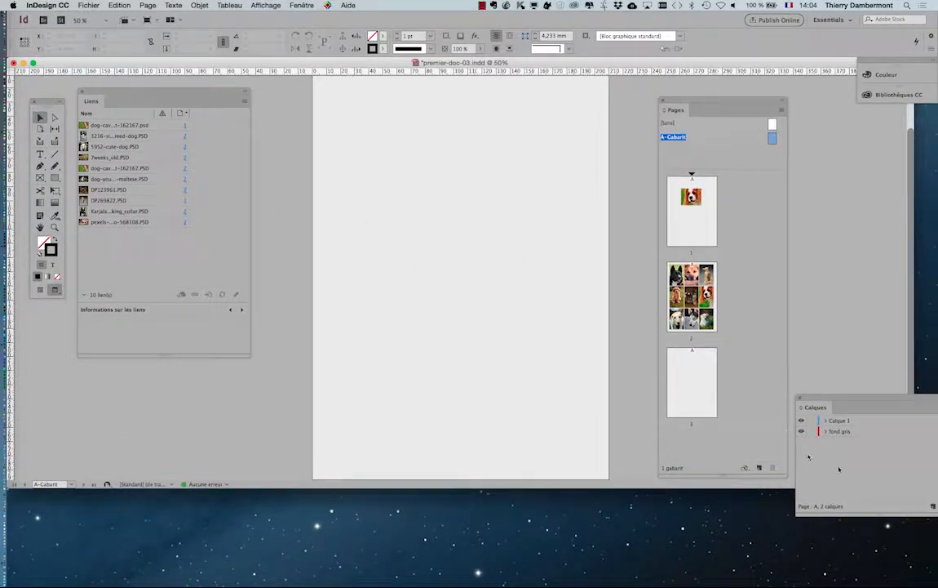
{"action": "key", "text": "F7"}
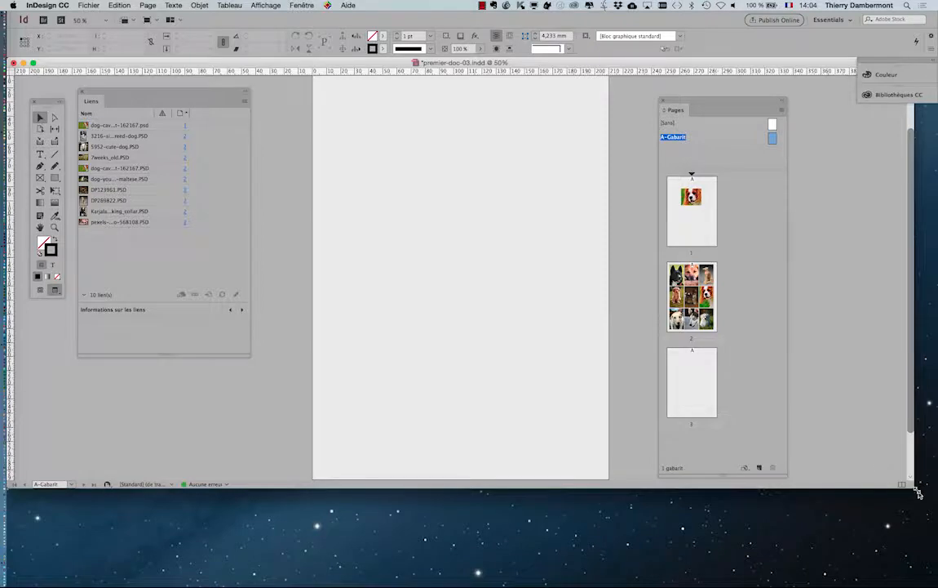
{"action": "left_click_drag", "start_coordinate": [910, 484], "coordinate": [915, 553]}
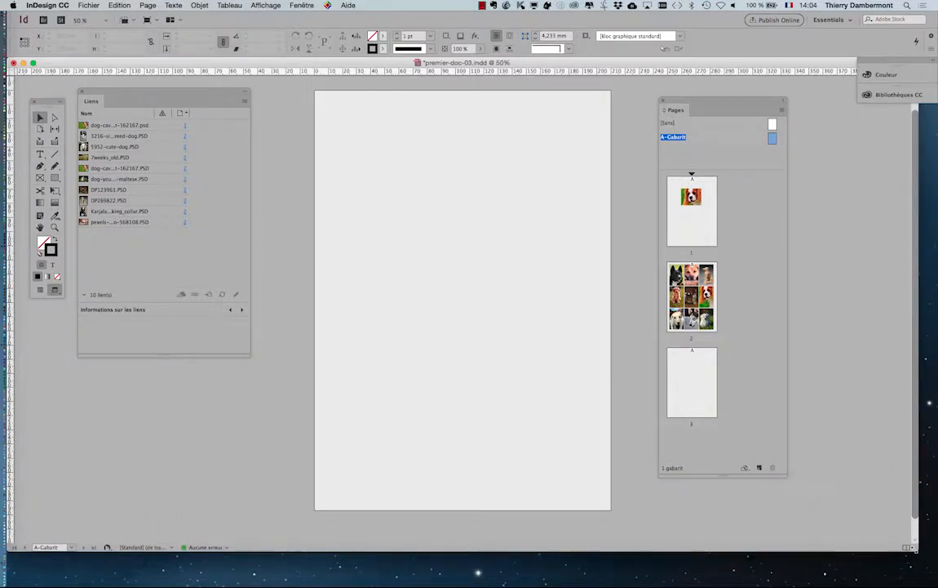
{"action": "left_click", "coordinate": [301, 6]}
{"action": "left_click", "coordinate": [302, 69]}
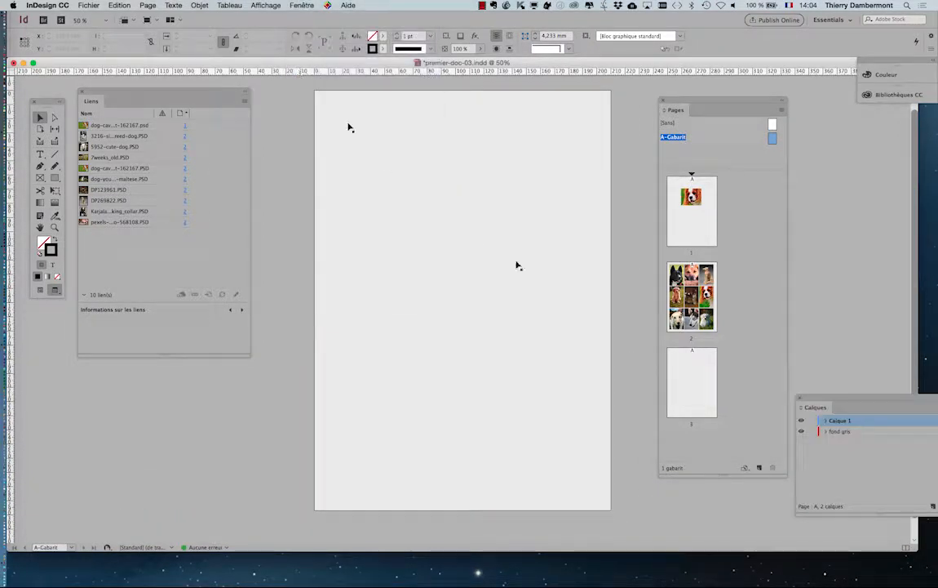
{"action": "left_click_drag", "start_coordinate": [845, 401], "coordinate": [320, 127]}
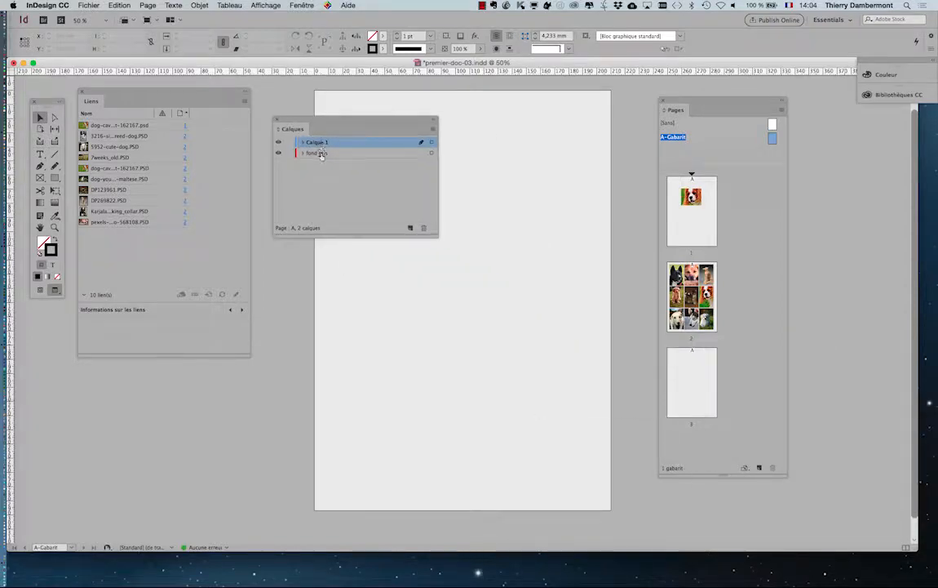
- Examine which objects the fond gris layer contains on the master page
{"action": "left_click", "coordinate": [325, 154]}
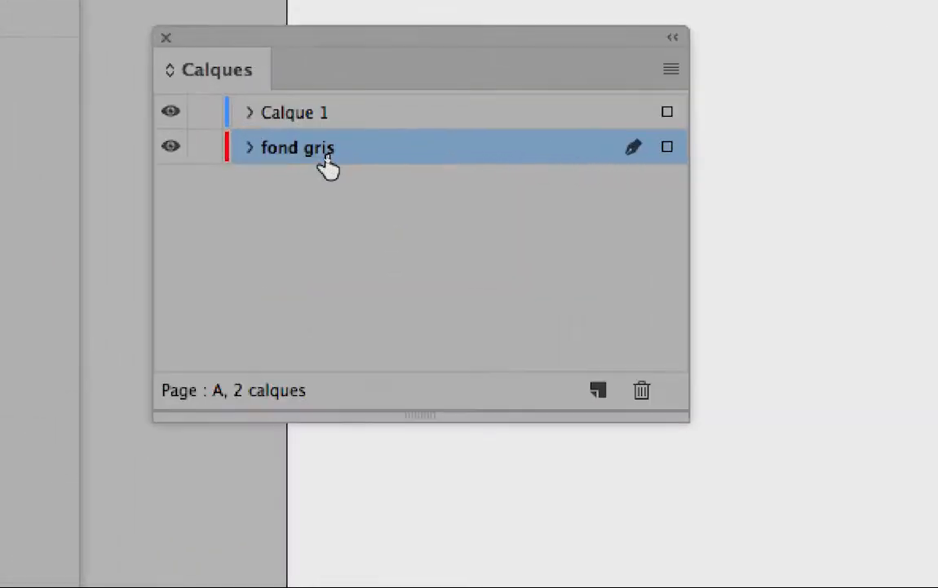
{"action": "left_click", "coordinate": [252, 148]}
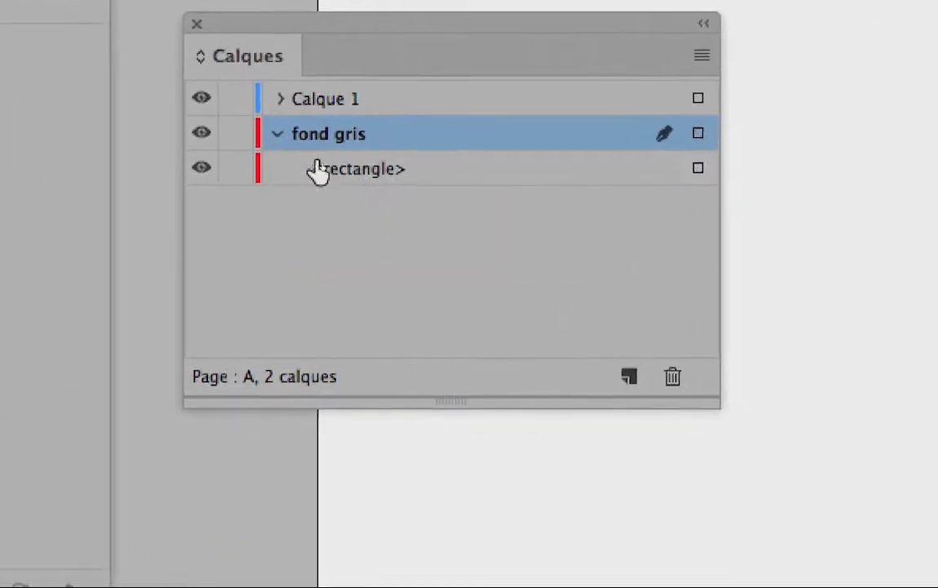
{"action": "left_click", "coordinate": [315, 194]}
{"action": "left_click", "coordinate": [255, 128]}
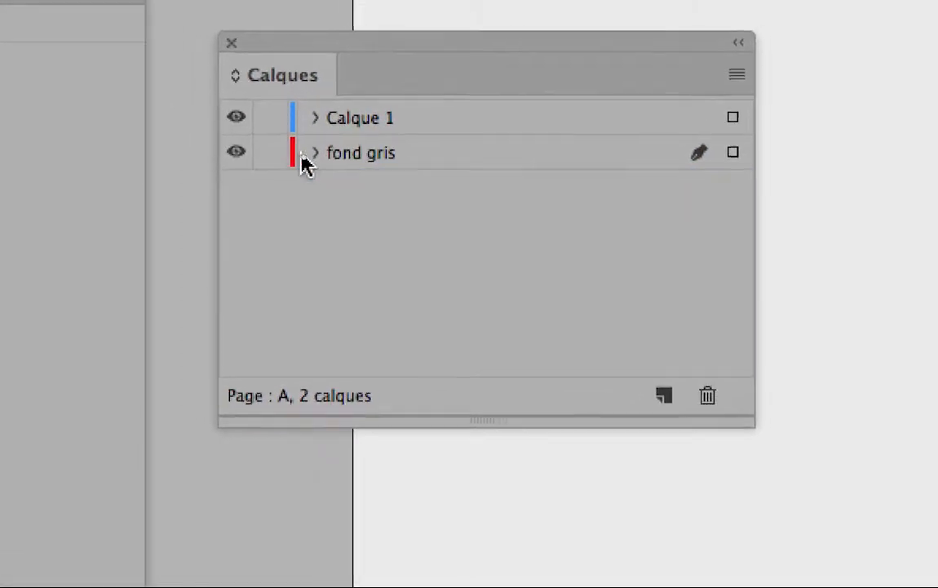
- Rename the layer Calque 1 as "images"
{"action": "left_click", "coordinate": [339, 148]}
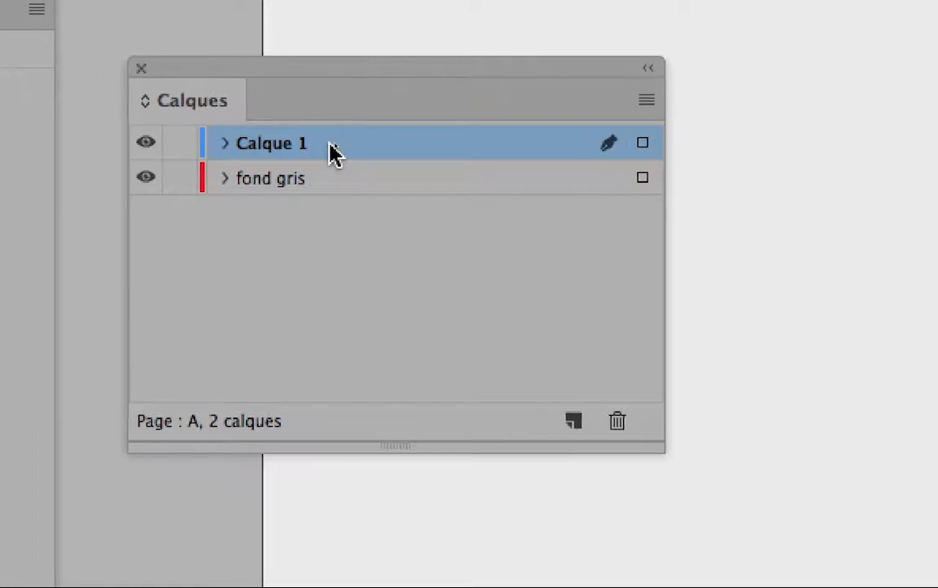
{"action": "double_click", "coordinate": [317, 147]}
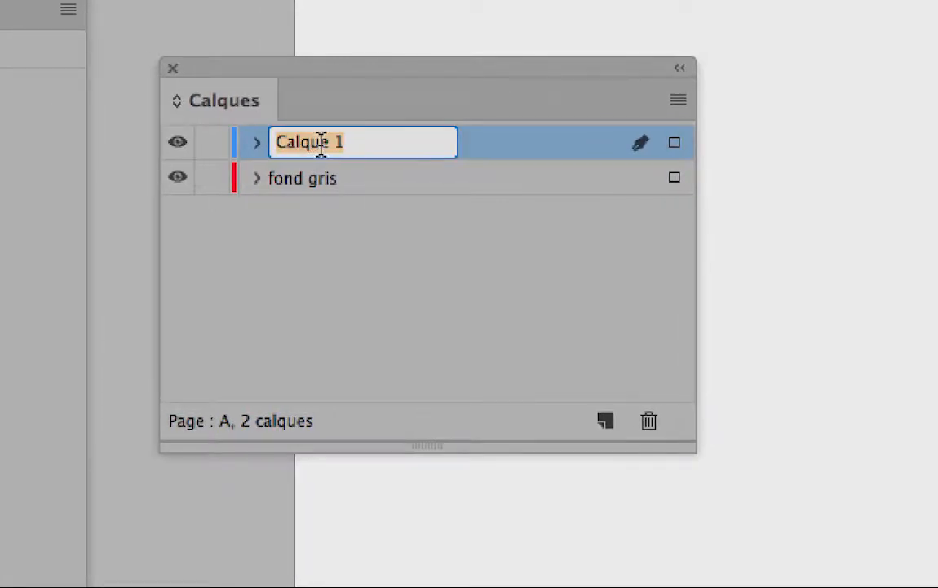
{"action": "type", "text": "images"}
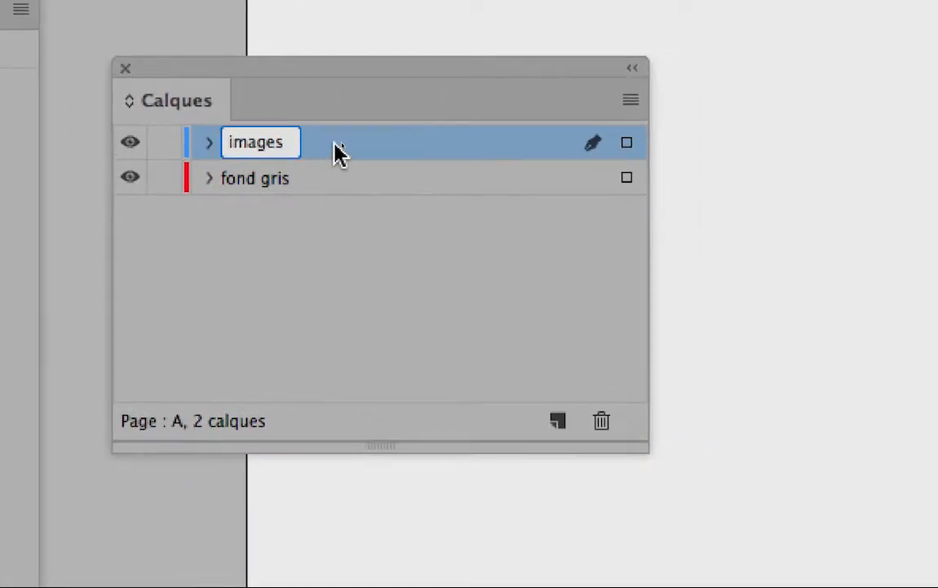
{"action": "key", "text": "Return"}
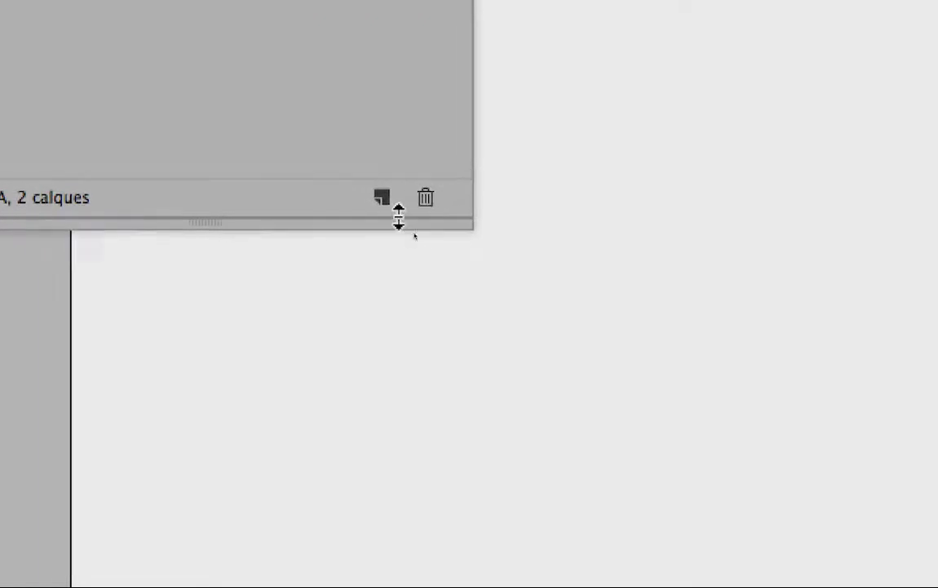
- Create a layer named "numerotation" and lock the images and fond gris layers
{"action": "left_click", "coordinate": [382, 198]}
{"action": "double_click", "coordinate": [322, 151]}
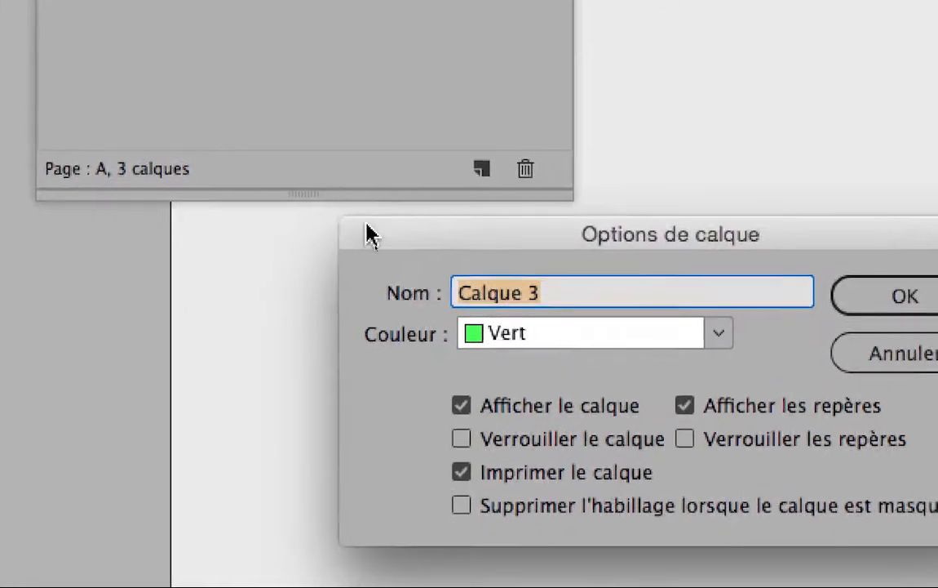
{"action": "left_click_drag", "start_coordinate": [511, 481], "coordinate": [94, 216]}
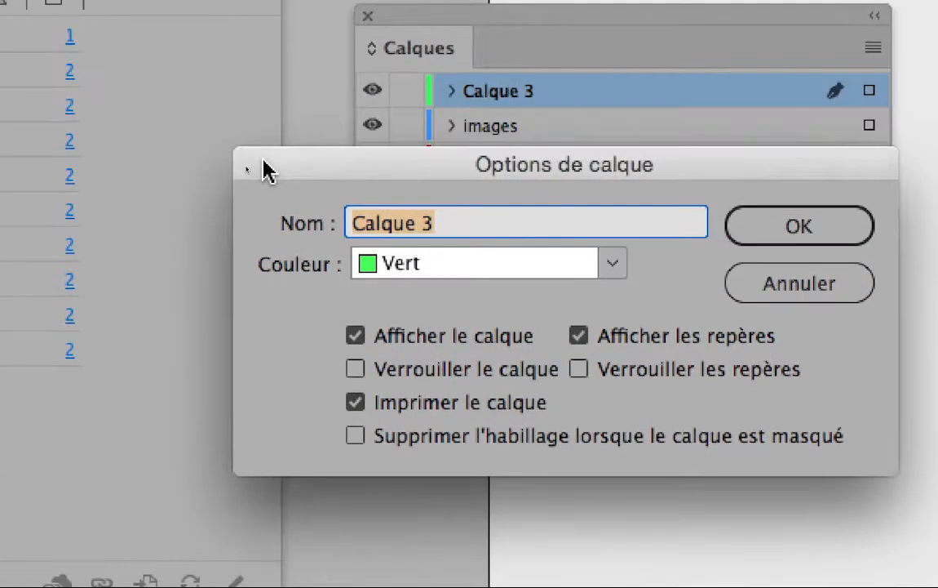
{"action": "left_click_drag", "start_coordinate": [262, 169], "coordinate": [267, 174]}
{"action": "type", "text": "numerotation"}
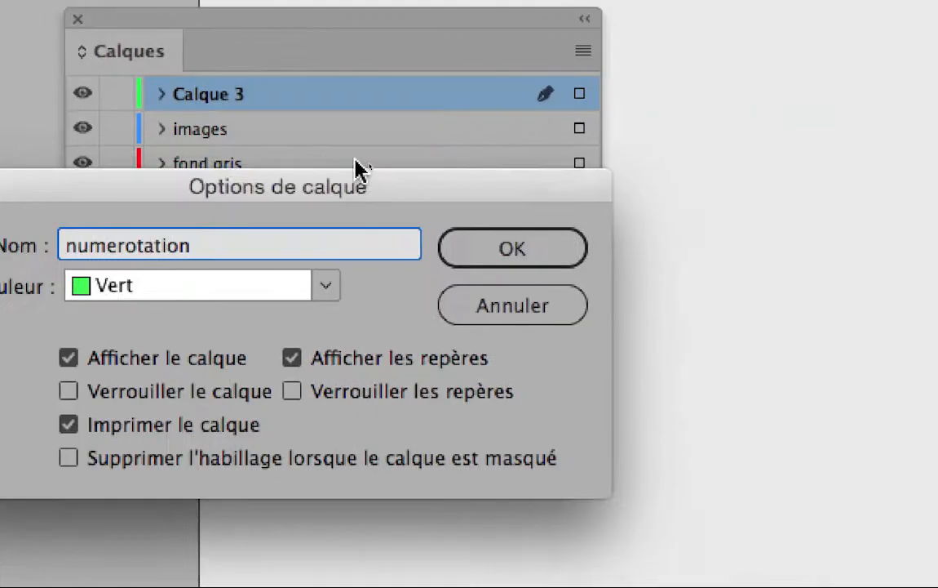
{"action": "left_click", "coordinate": [857, 234]}
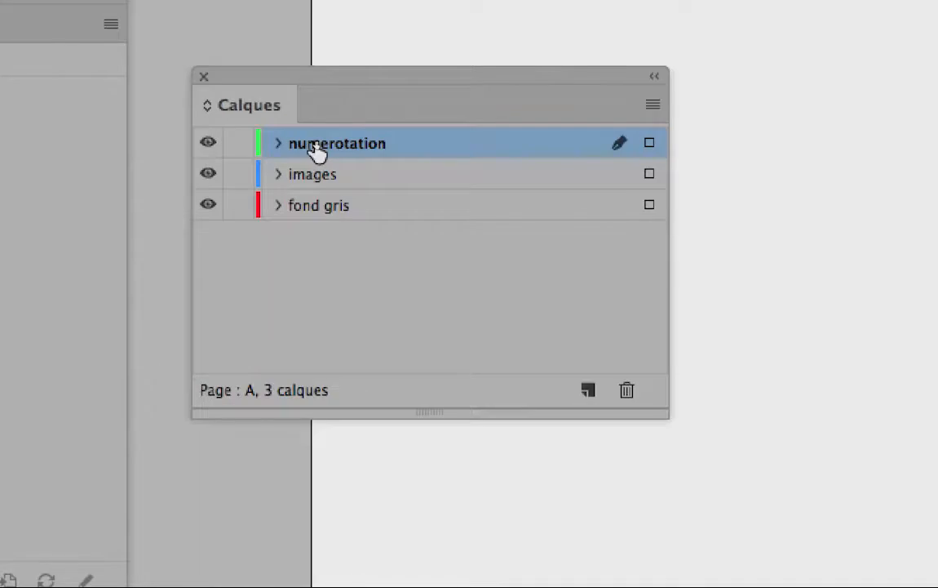
{"action": "left_click_drag", "start_coordinate": [253, 170], "coordinate": [253, 200]}
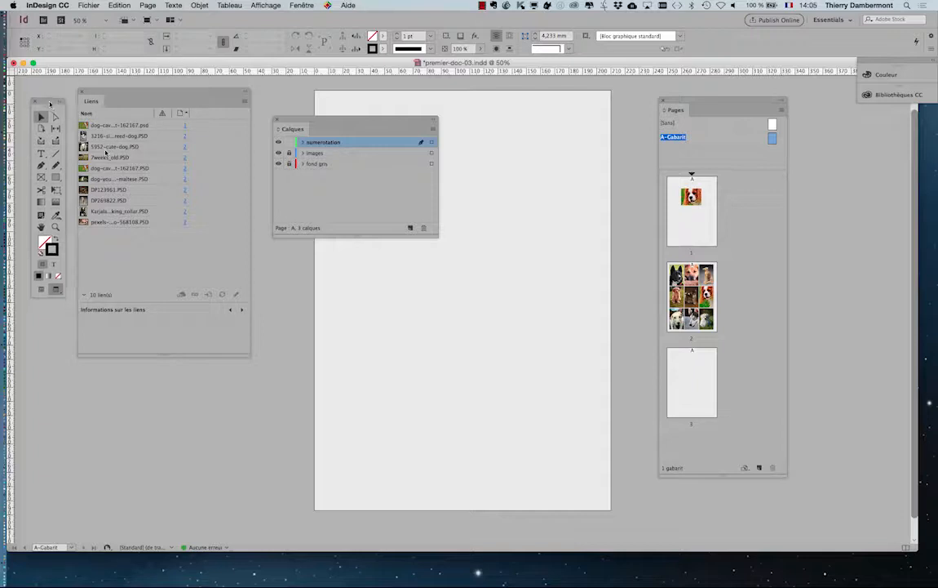
- Draw a text frame about 21.5 by 17.5 mm near the middle of the master page on the numerotation layer
{"action": "left_click_drag", "start_coordinate": [49, 108], "coordinate": [286, 263]}
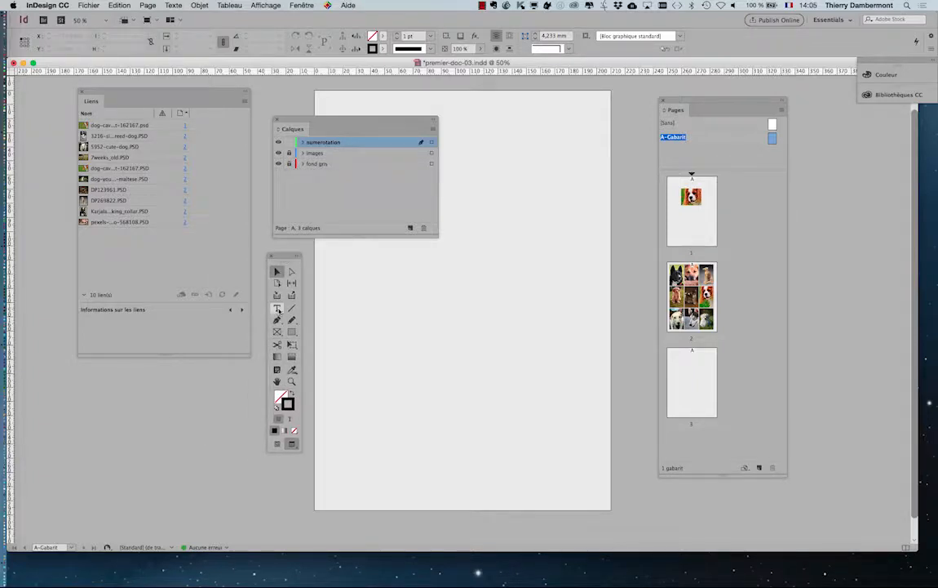
{"action": "left_click", "coordinate": [277, 308]}
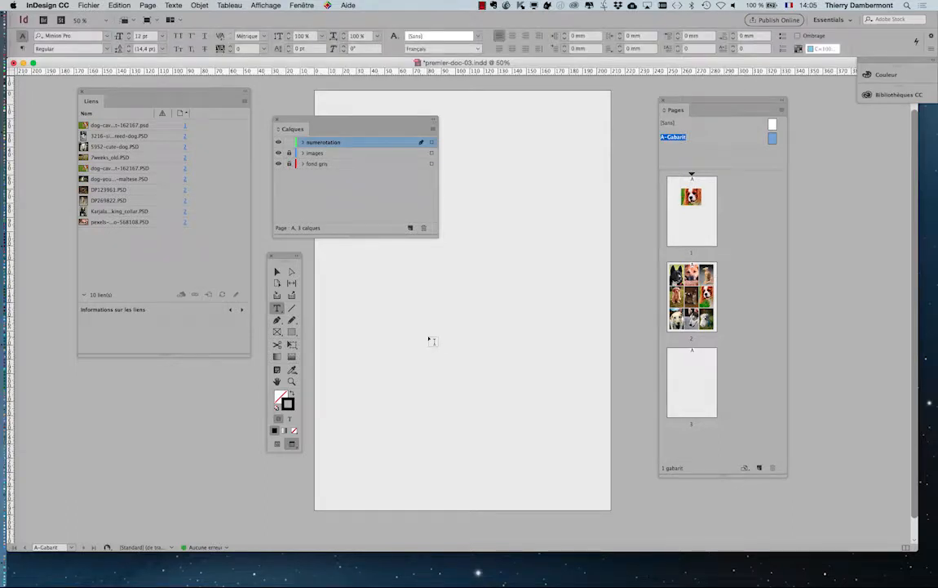
{"action": "left_click_drag", "start_coordinate": [430, 339], "coordinate": [459, 359]}
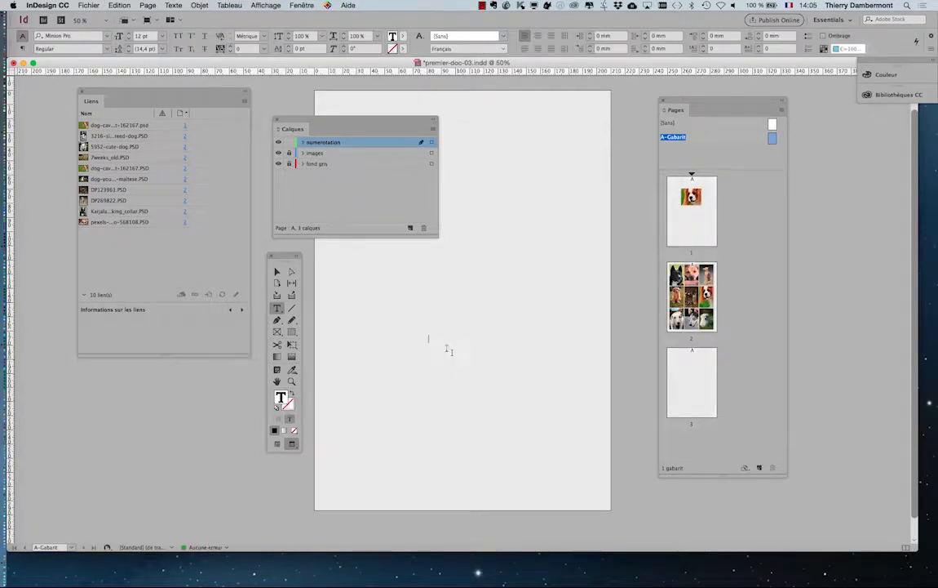
{"action": "left_click", "coordinate": [277, 272]}
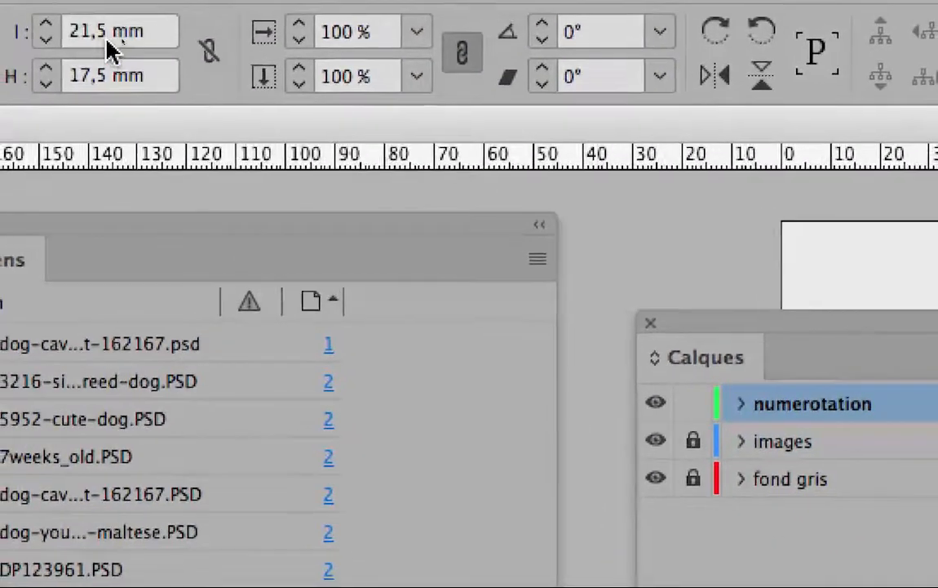
- Set the text frame's width and height to 20 mm each
{"action": "double_click", "coordinate": [77, 31]}
{"action": "type", "text": "20"}
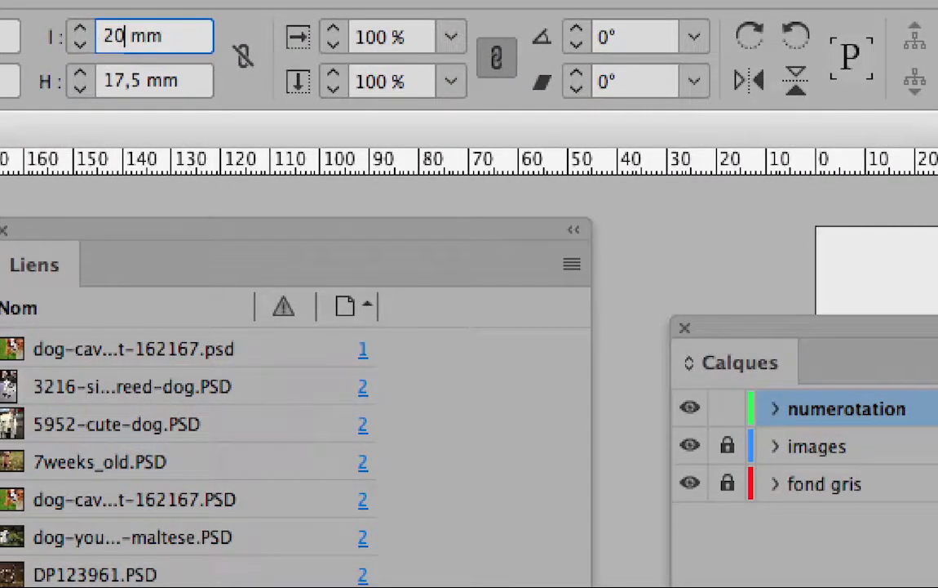
{"action": "key", "text": "Tab"}
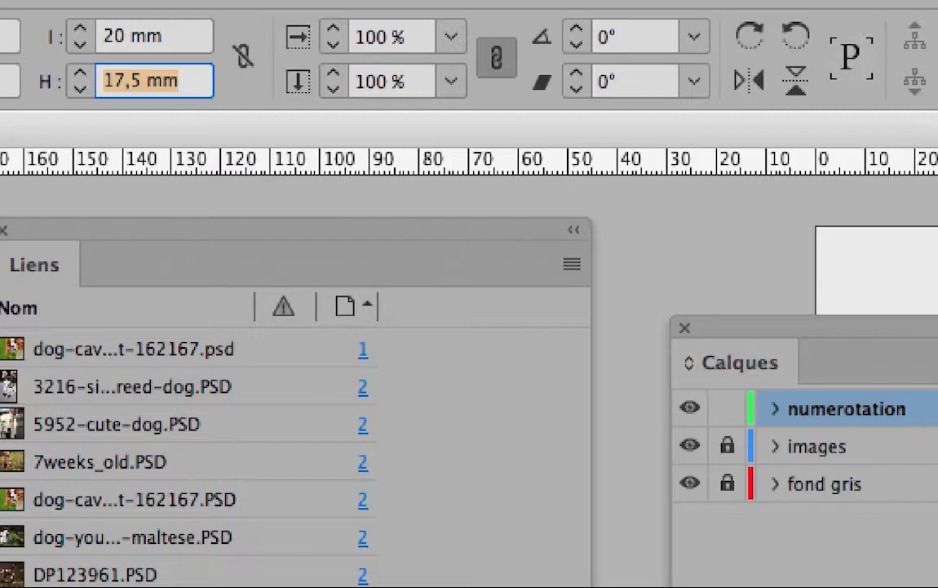
{"action": "type", "text": "20"}
{"action": "key", "text": "Tab"}
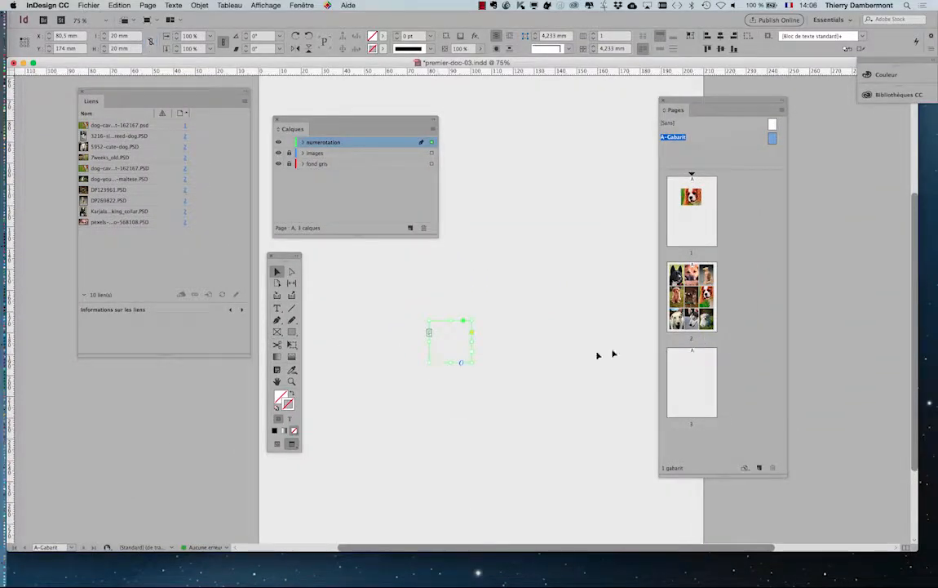
- Change the numerotation layer's colour to Magenta
{"action": "left_click_drag", "start_coordinate": [282, 257], "coordinate": [354, 255]}
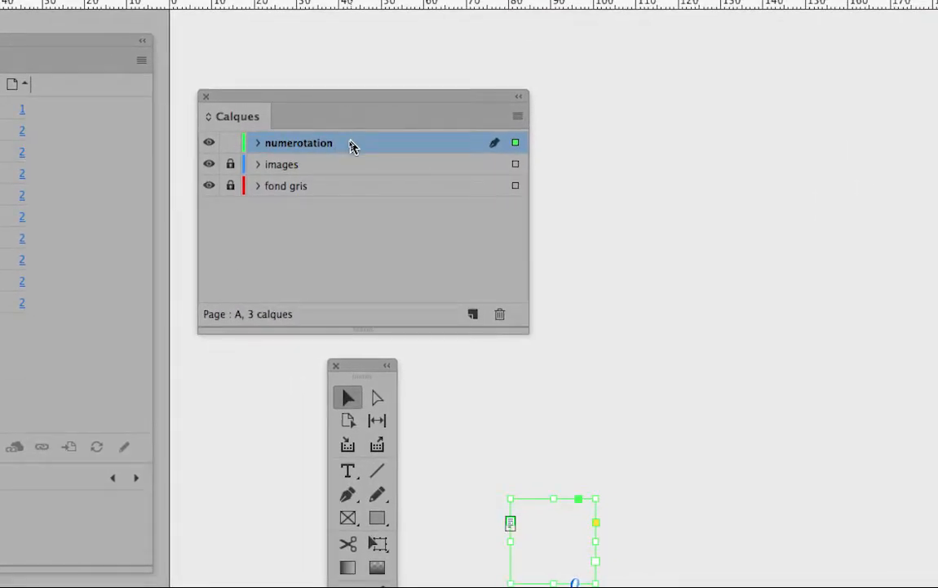
{"action": "double_click", "coordinate": [351, 145]}
{"action": "left_click", "coordinate": [313, 265]}
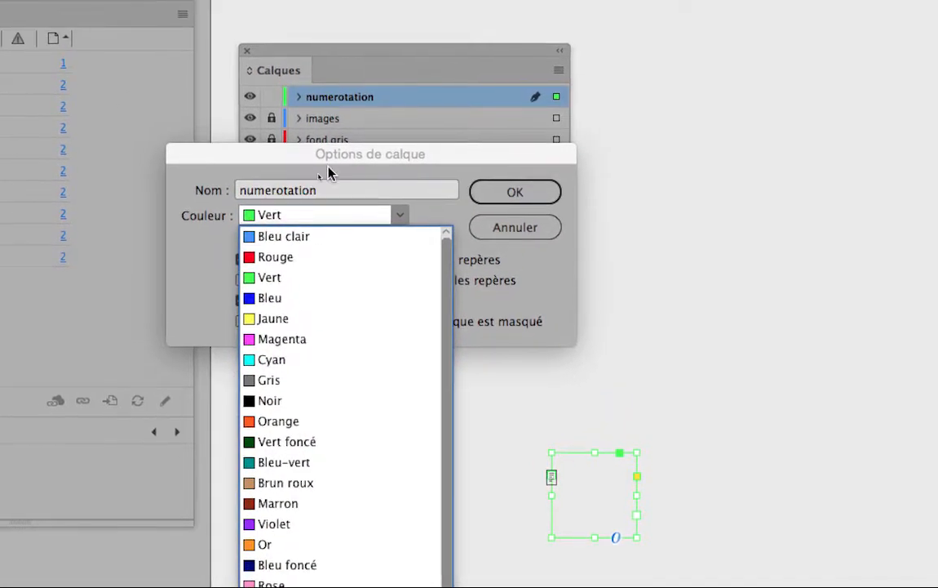
{"action": "left_click", "coordinate": [317, 157]}
{"action": "left_click_drag", "start_coordinate": [317, 156], "coordinate": [605, 26]}
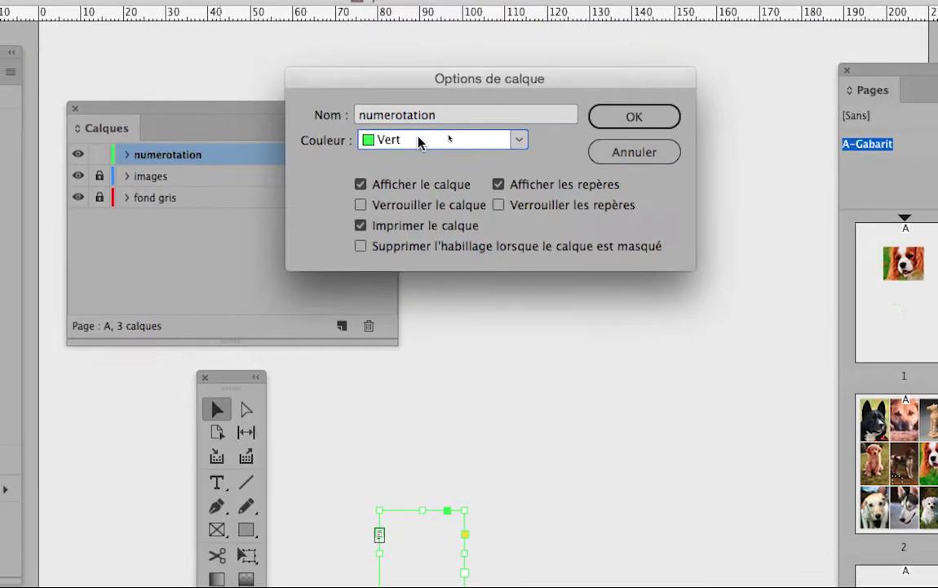
{"action": "left_click", "coordinate": [418, 142]}
{"action": "left_click", "coordinate": [394, 269]}
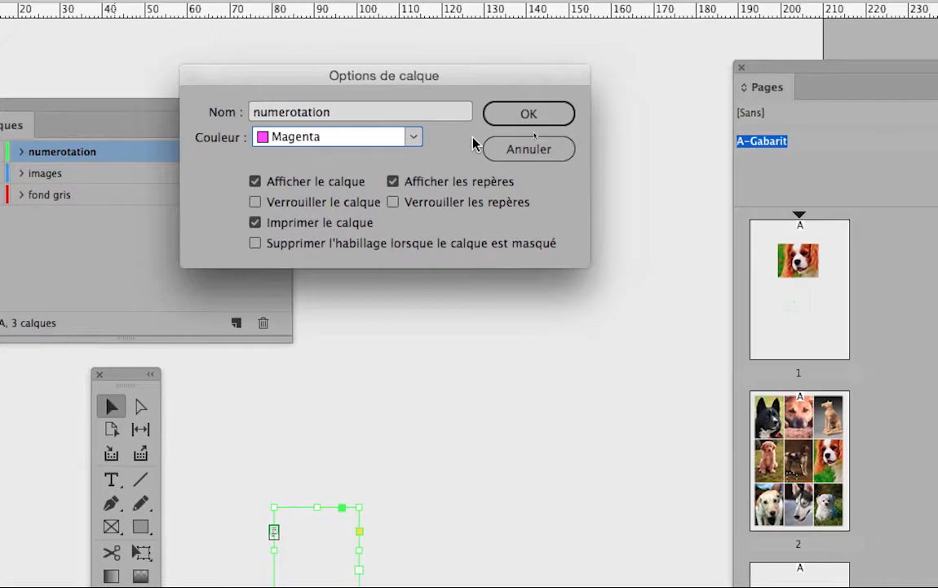
{"action": "left_click", "coordinate": [649, 31]}
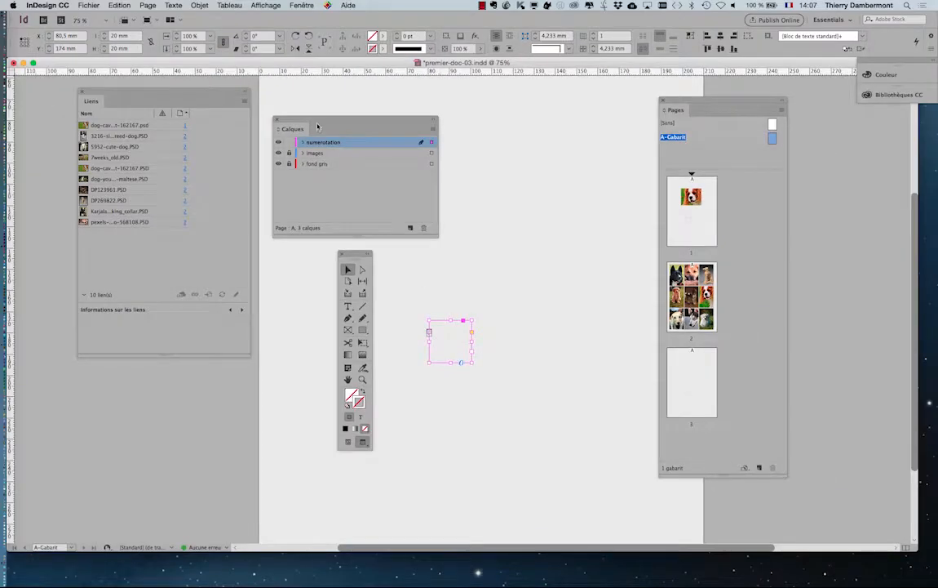
- Move the Calques panel aside and place the text cursor inside the square text frame
{"action": "left_click_drag", "start_coordinate": [317, 126], "coordinate": [584, 77]}
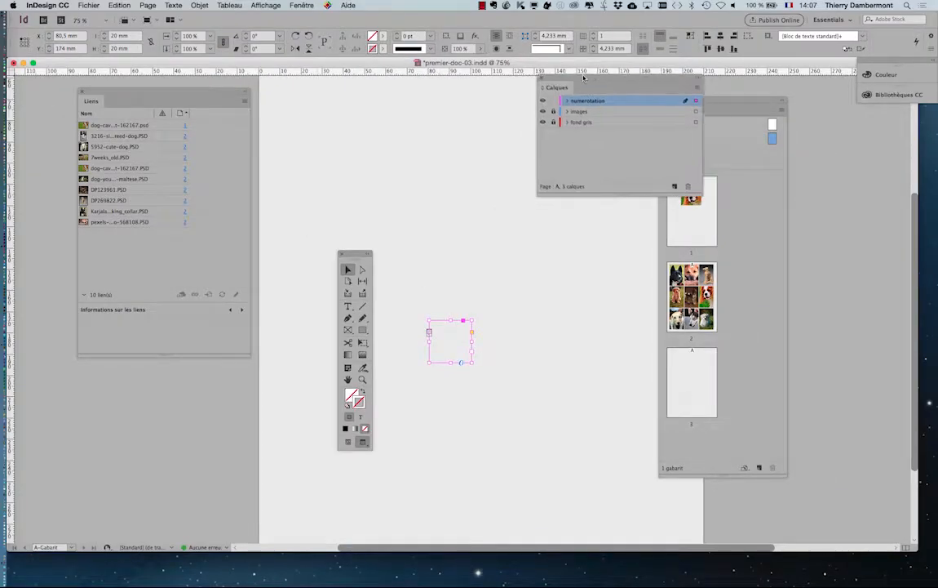
{"action": "left_click", "coordinate": [348, 307]}
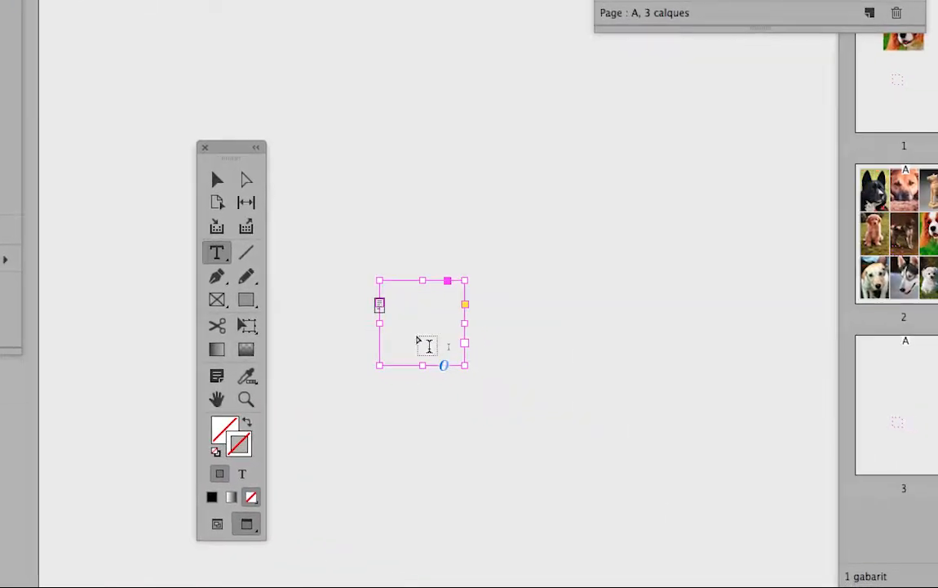
{"action": "left_click", "coordinate": [418, 332]}
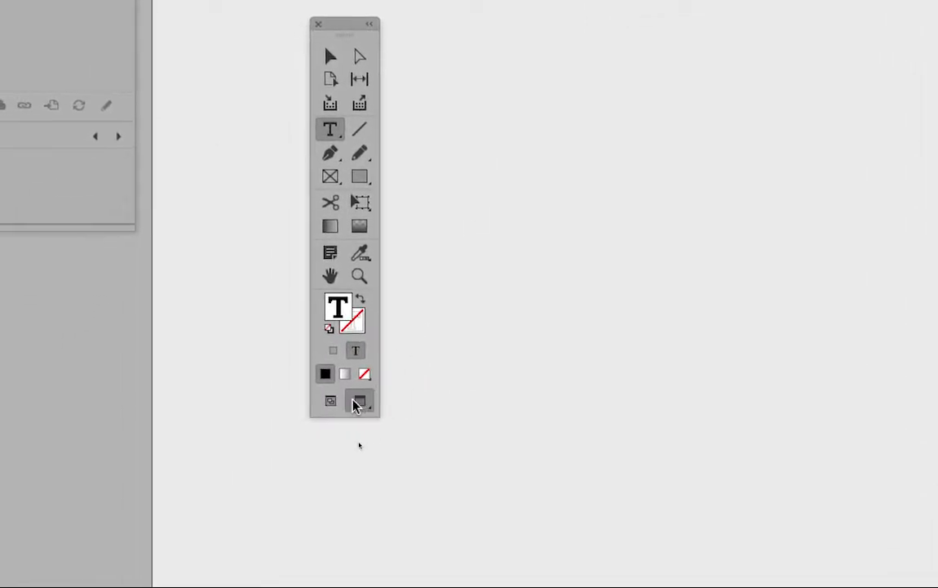
- Compare the Preview and Normal screen modes on the master page, finishing in Normal mode
{"action": "left_click", "coordinate": [346, 404]}
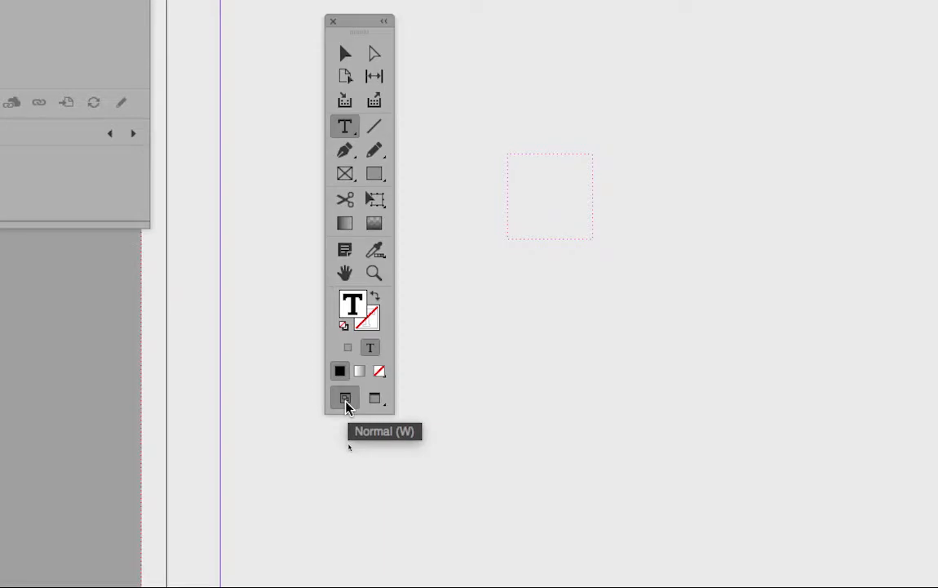
{"action": "left_click", "coordinate": [357, 408]}
{"action": "left_click", "coordinate": [341, 404]}
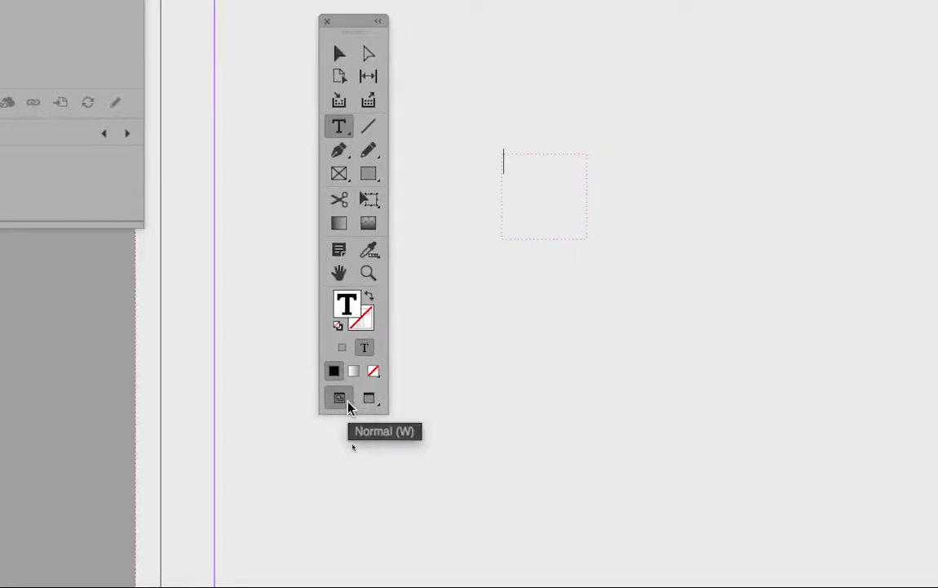
{"action": "left_click", "coordinate": [365, 402]}
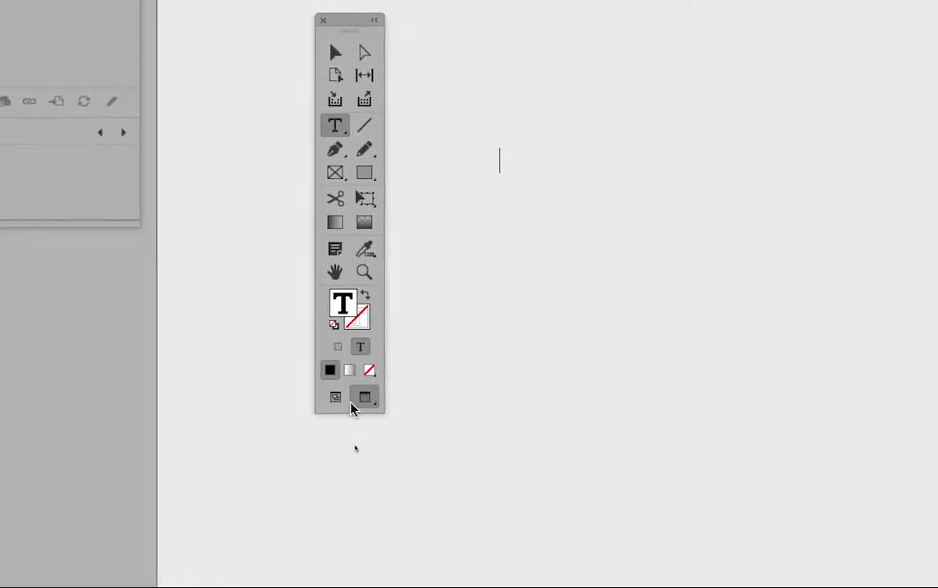
{"action": "left_click", "coordinate": [340, 403]}
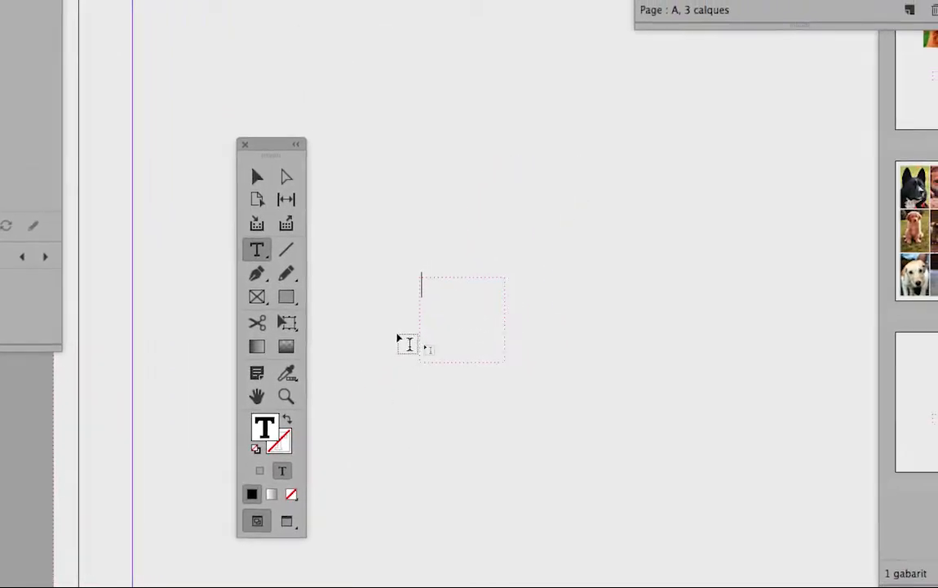
- Insert the current page number marker (Numéro de page active) into the square text frame on the master page
{"action": "left_click", "coordinate": [403, 327]}
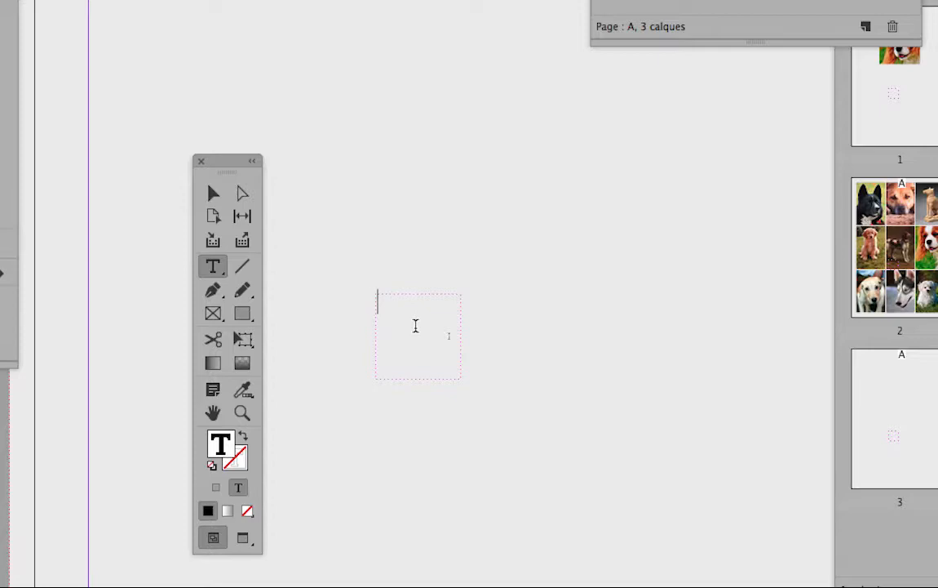
{"action": "right_click", "coordinate": [415, 327]}
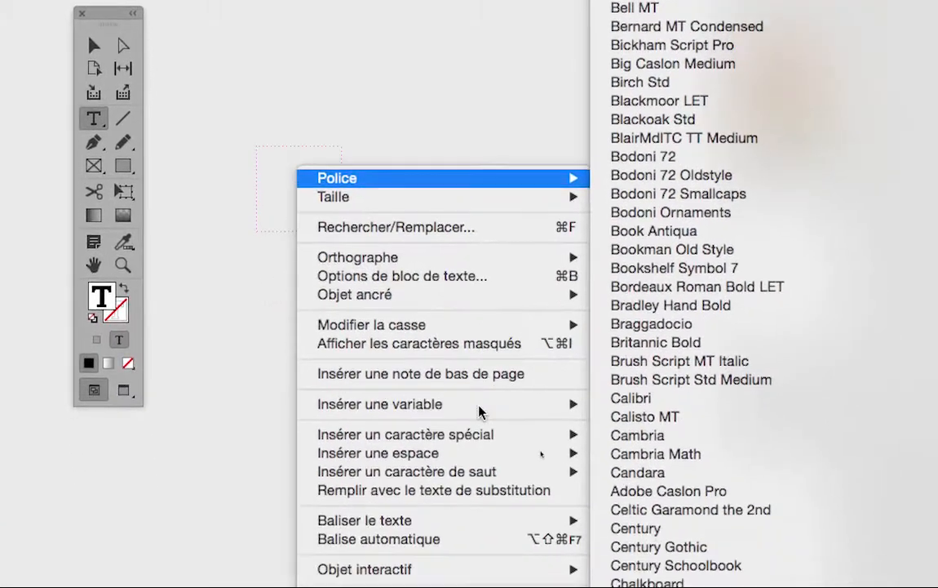
{"action": "mouse_move", "coordinate": [597, 582]}
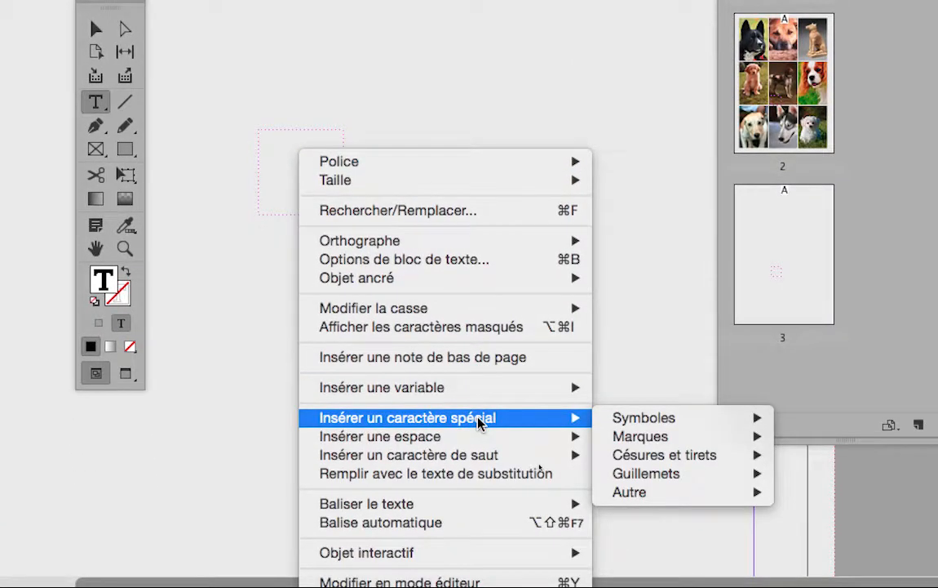
{"action": "mouse_move", "coordinate": [636, 425]}
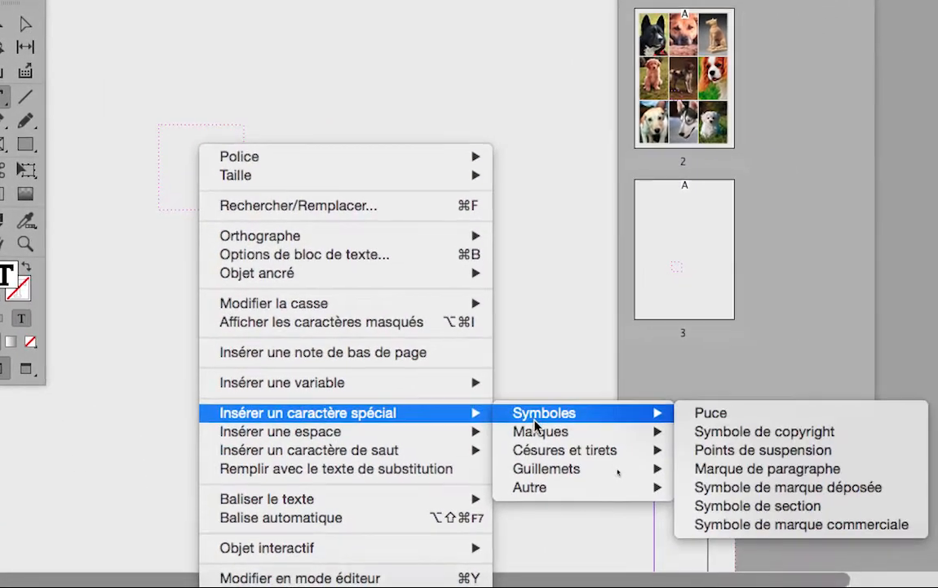
{"action": "mouse_move", "coordinate": [538, 428]}
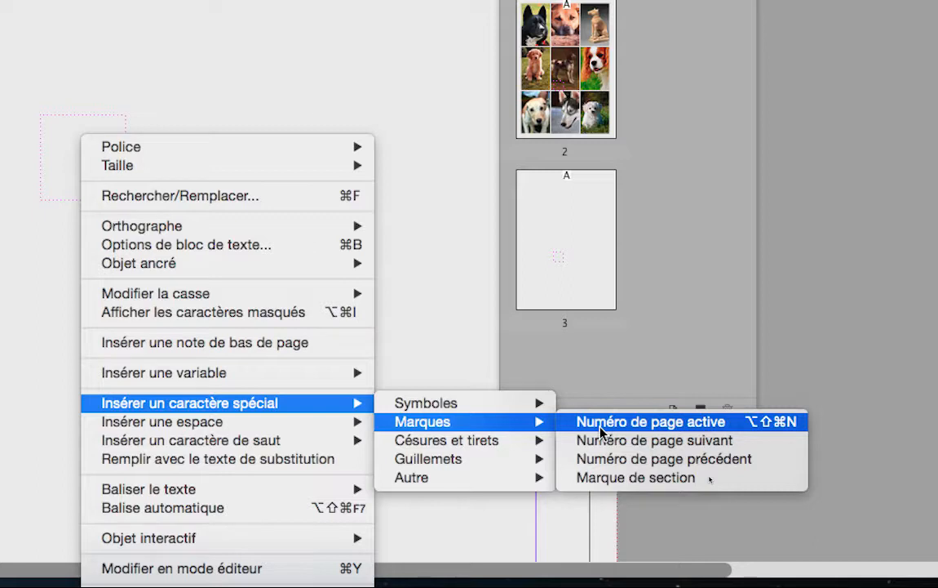
{"action": "left_click", "coordinate": [601, 431]}
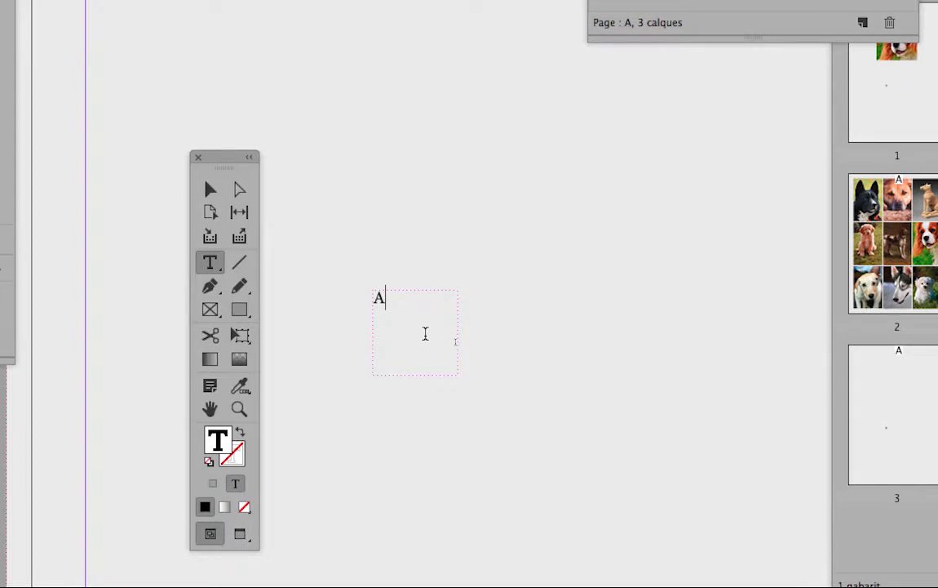
- Check the page number in the frame on pages 1, 2 and 3, and return to the A-Gabarit master page
{"action": "scroll", "coordinate": [377, 298], "scroll_direction": "up", "scroll_amount": 2}
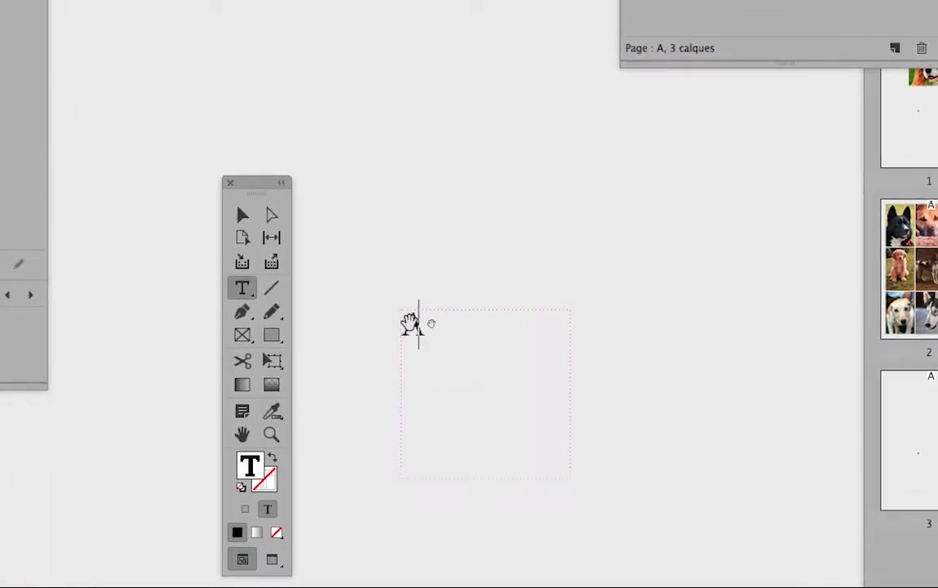
{"action": "scroll", "coordinate": [410, 323], "scroll_direction": "up", "scroll_amount": 1}
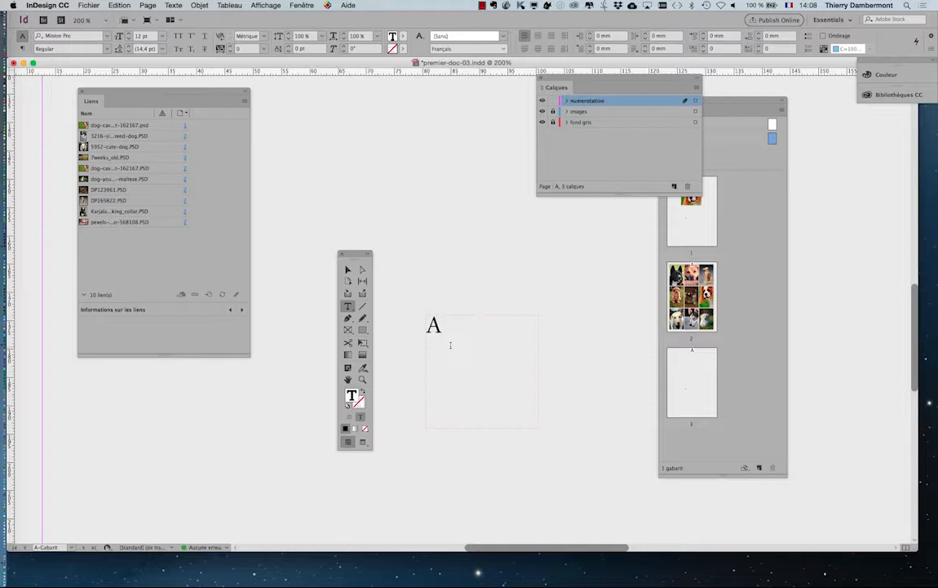
{"action": "double_click", "coordinate": [684, 228]}
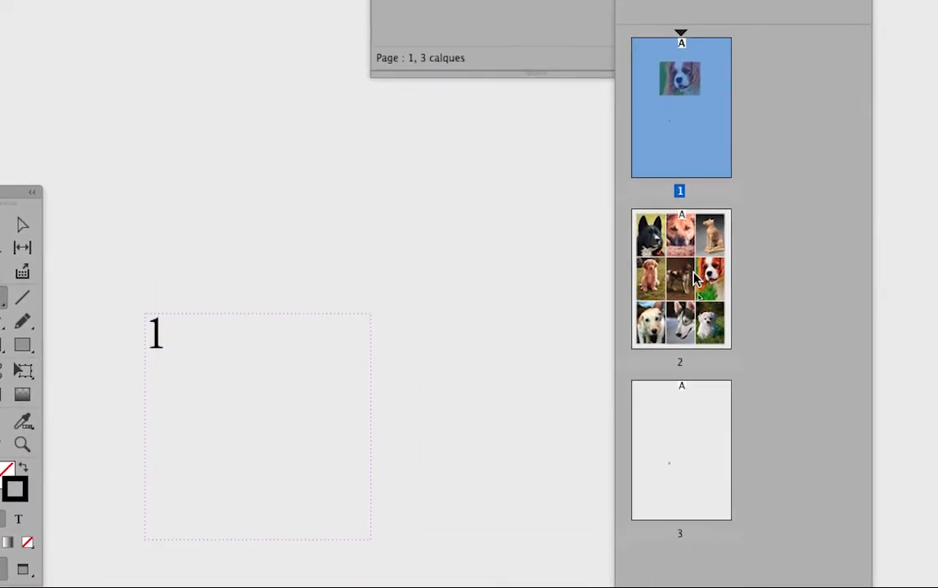
{"action": "double_click", "coordinate": [699, 297]}
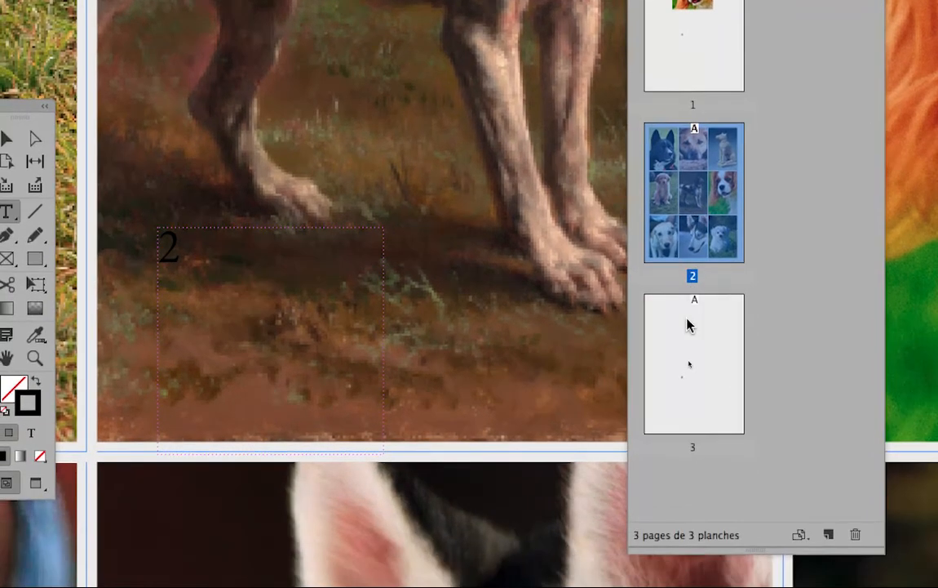
{"action": "double_click", "coordinate": [678, 414]}
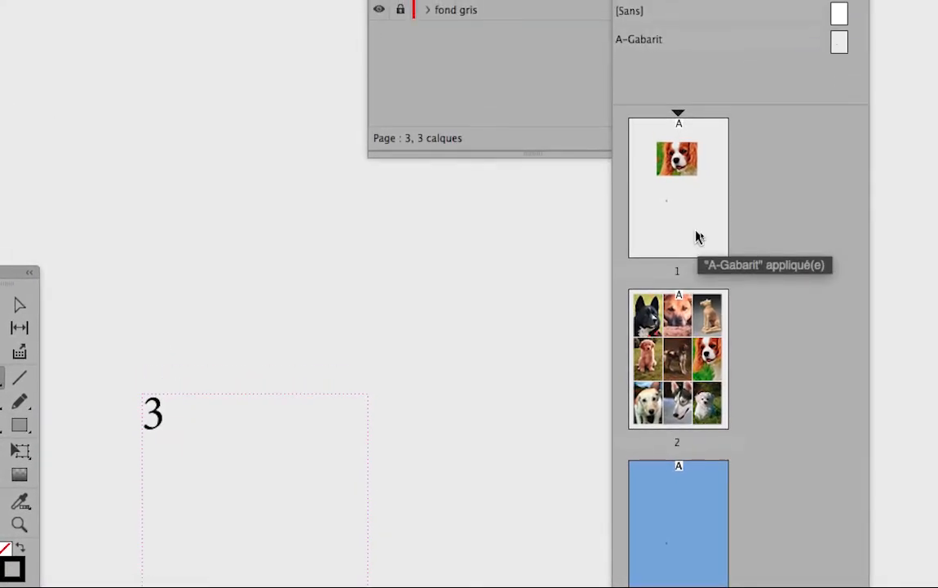
{"action": "double_click", "coordinate": [699, 237]}
{"action": "double_click", "coordinate": [839, 45]}
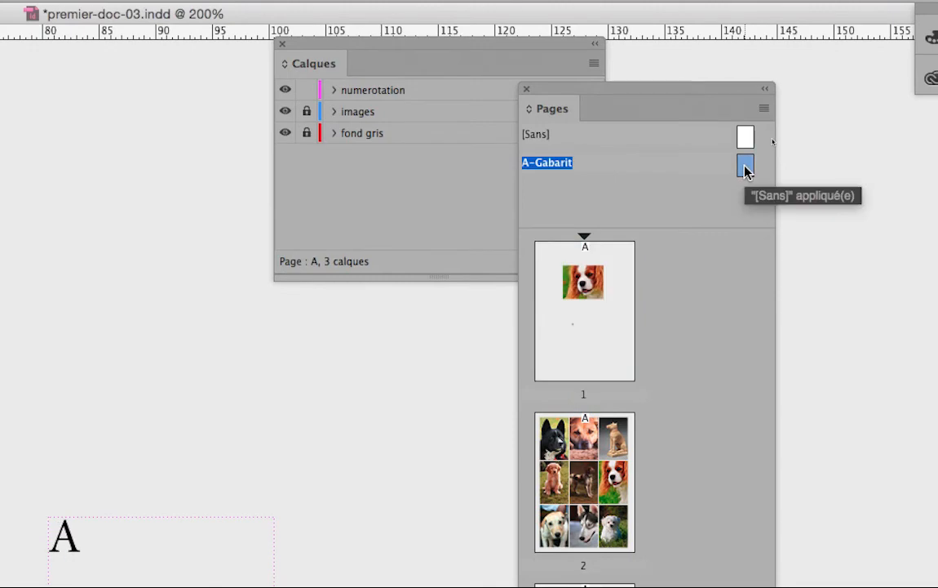